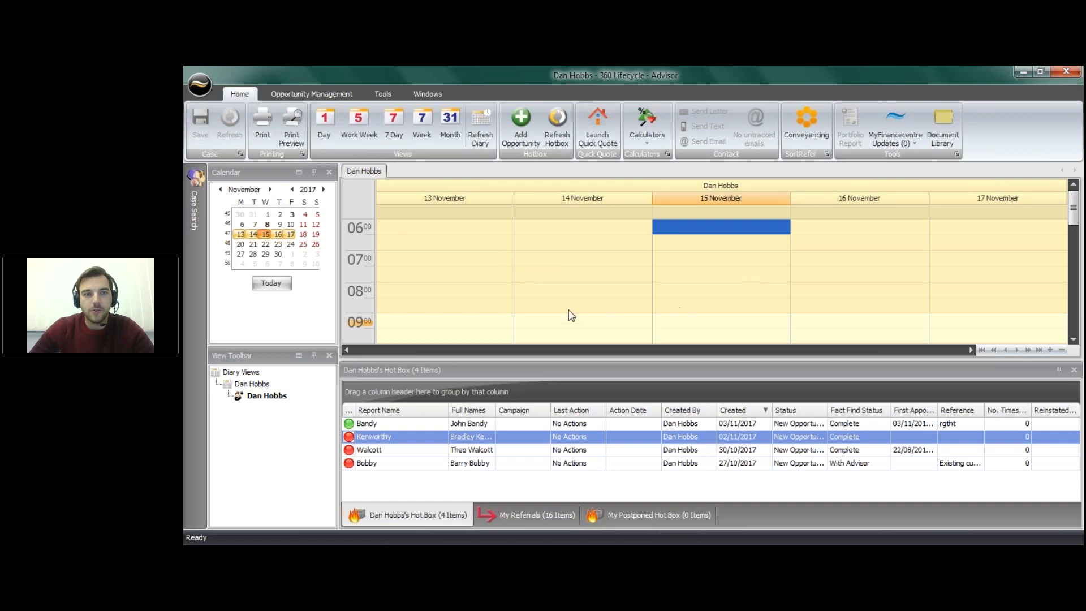
Step: Show the work week diary and select the 16 November 11:00 slot
click(352, 136)
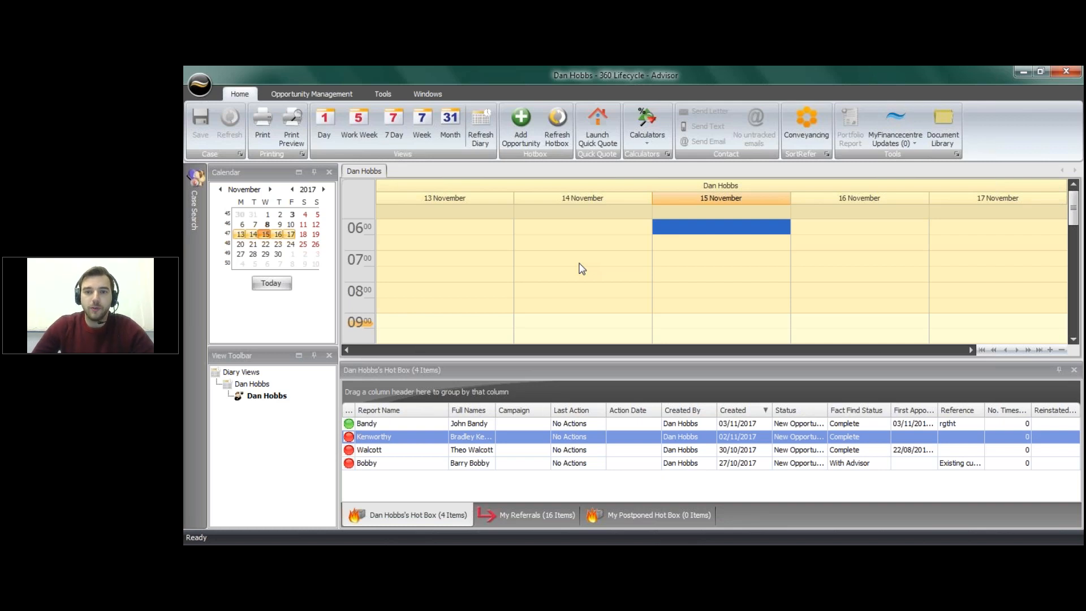
scroll(583, 268, down, 3)
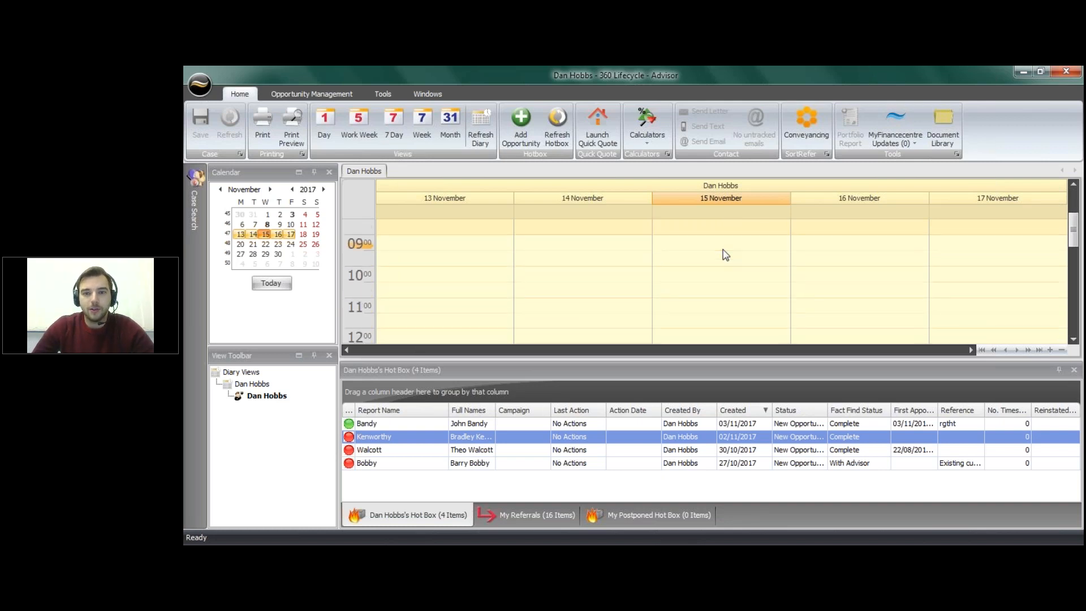
scroll(880, 257, down, 1)
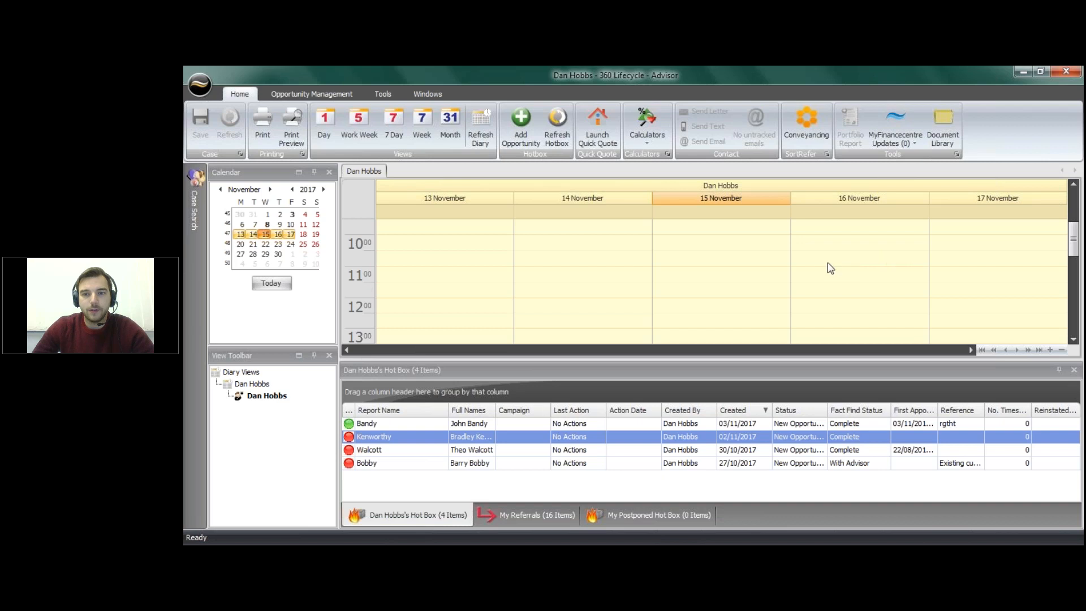
scroll(830, 268, down, 1)
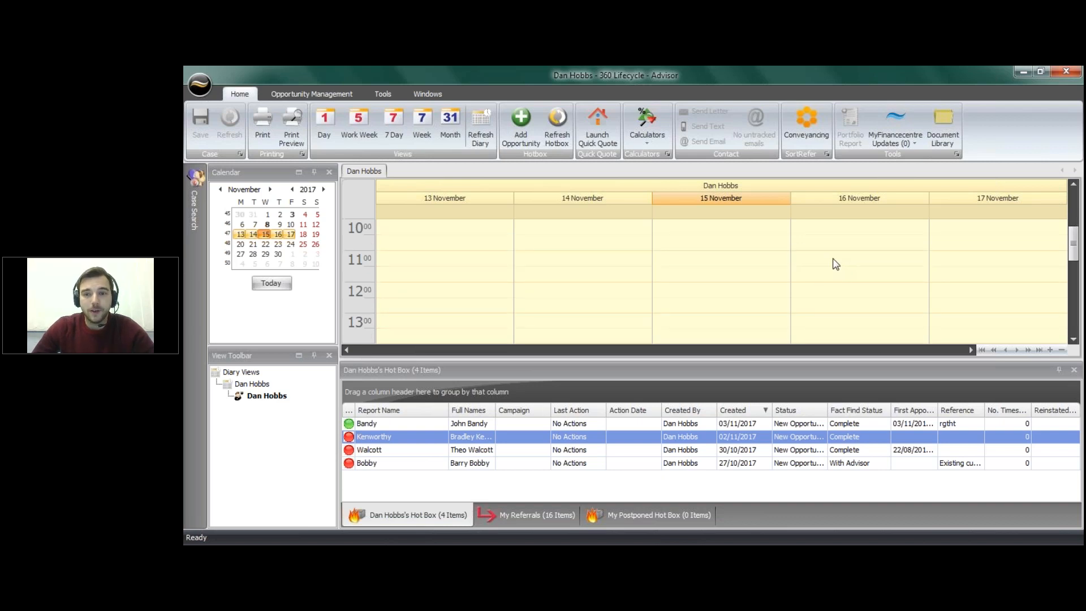
click(837, 259)
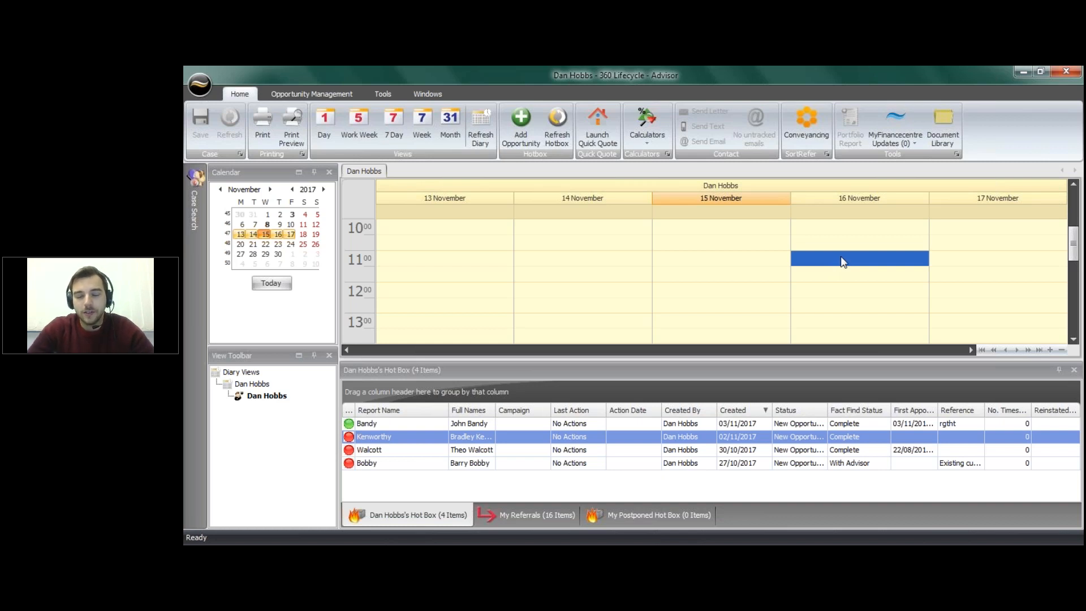
Step: Start a new appointment at 16 November 11:00 and find the client by forename and surname
double_click(843, 260)
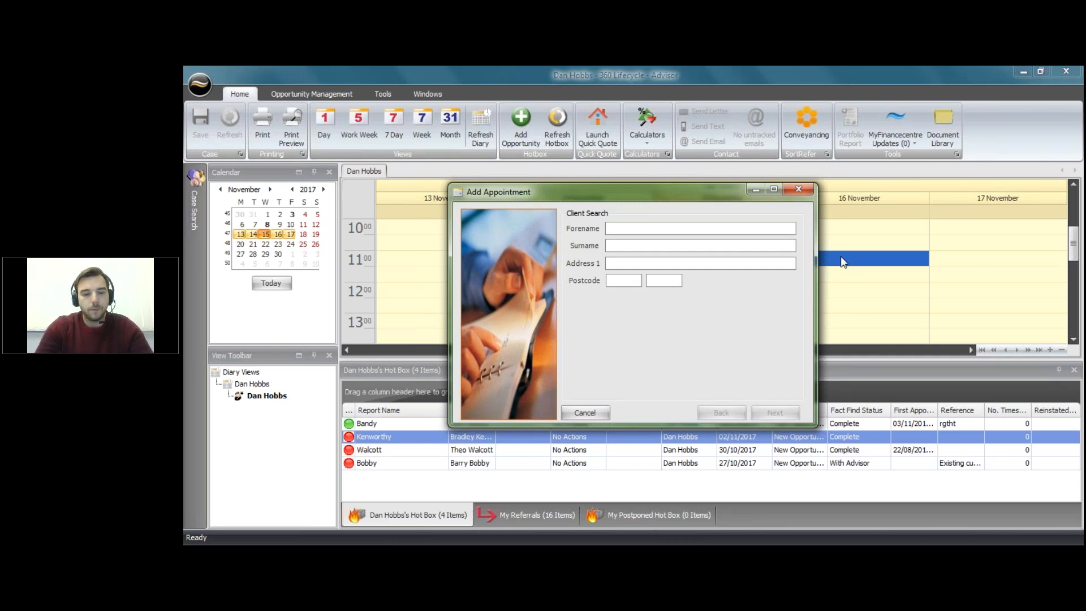
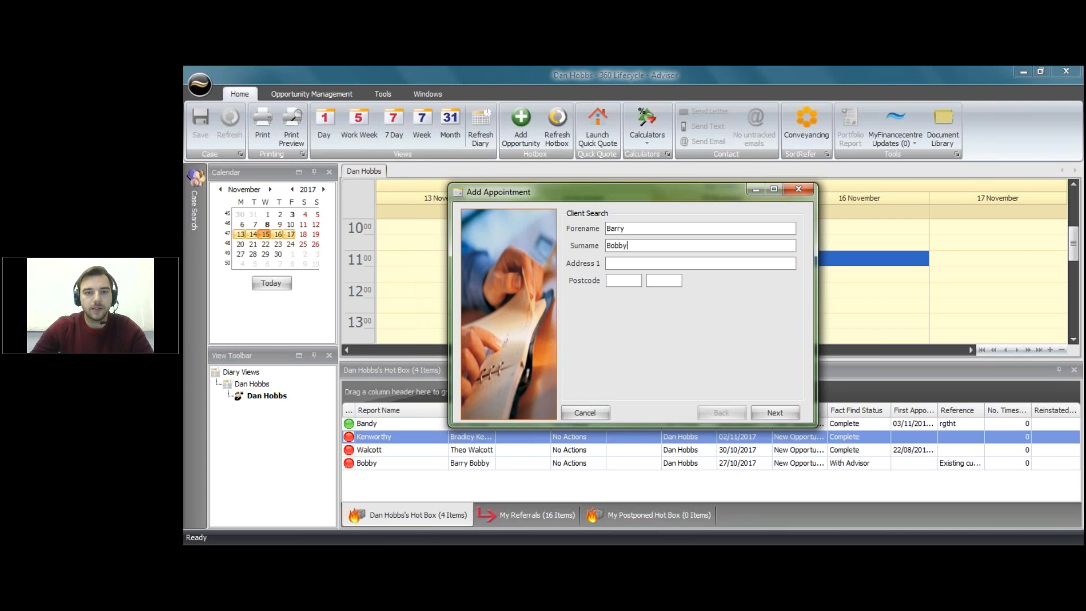
click(777, 415)
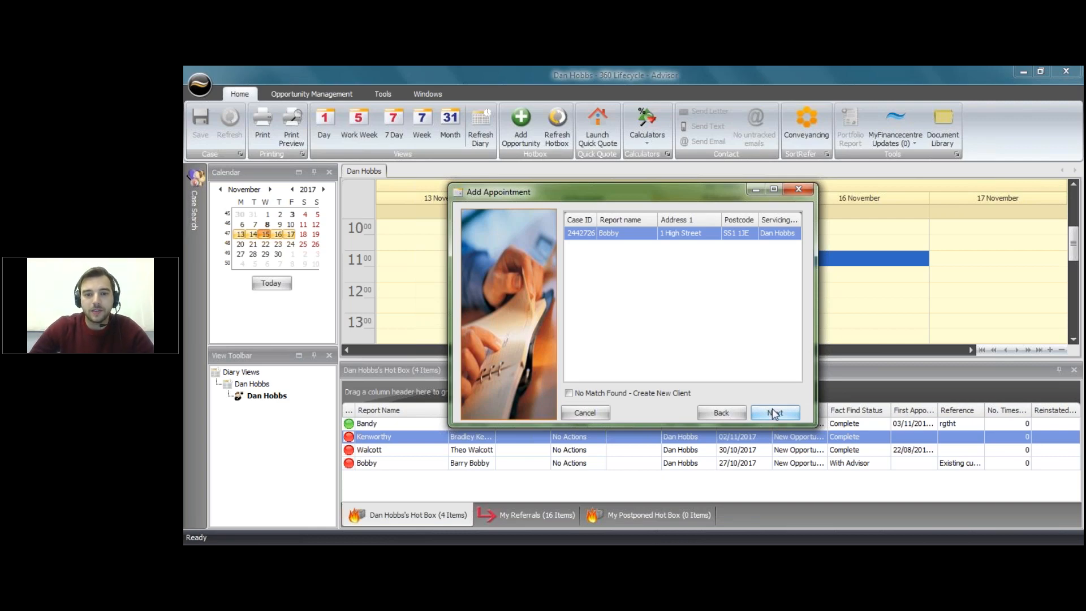
click(665, 234)
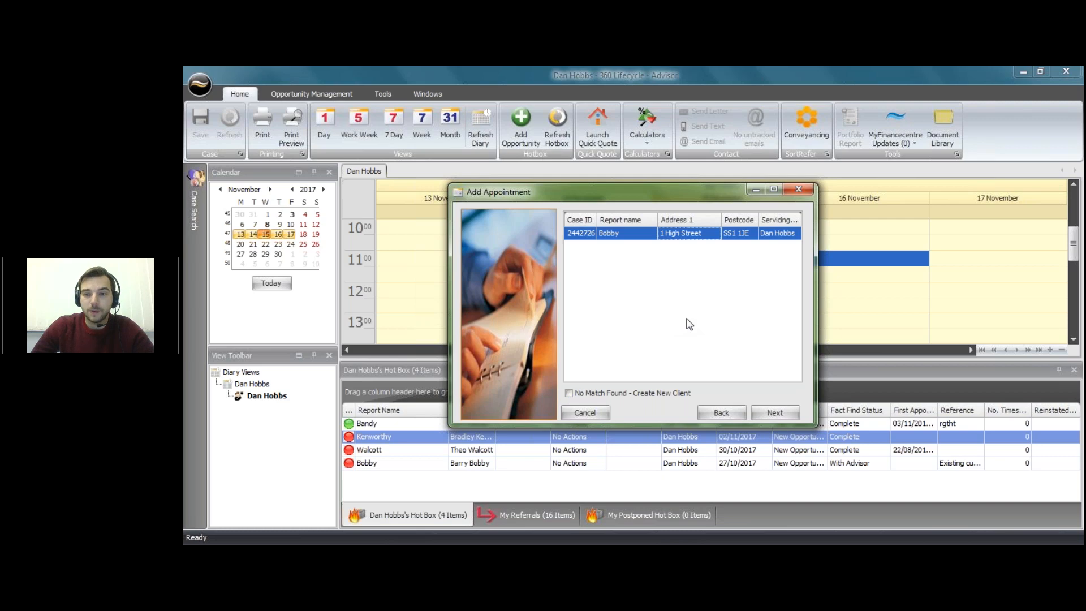
click(781, 414)
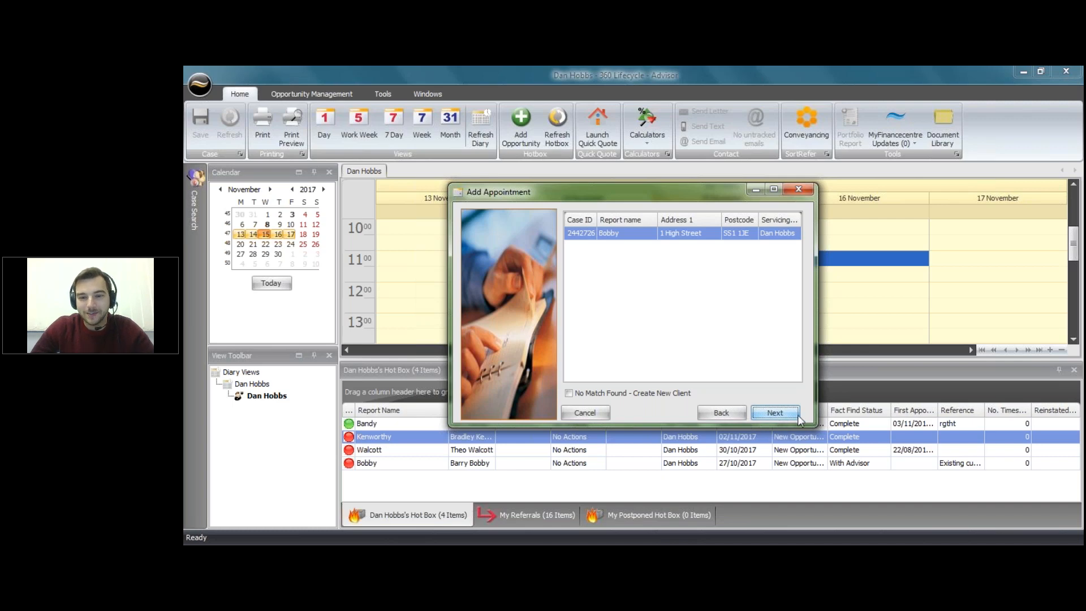
click(798, 419)
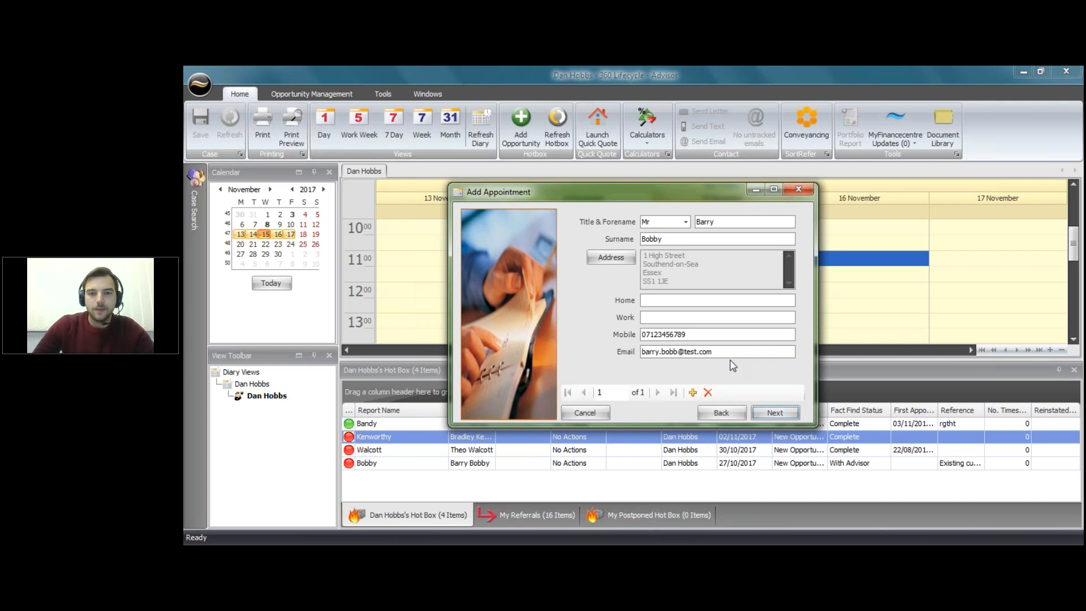
Step: Accept the client's contact details to reach the appointment timing page
click(785, 413)
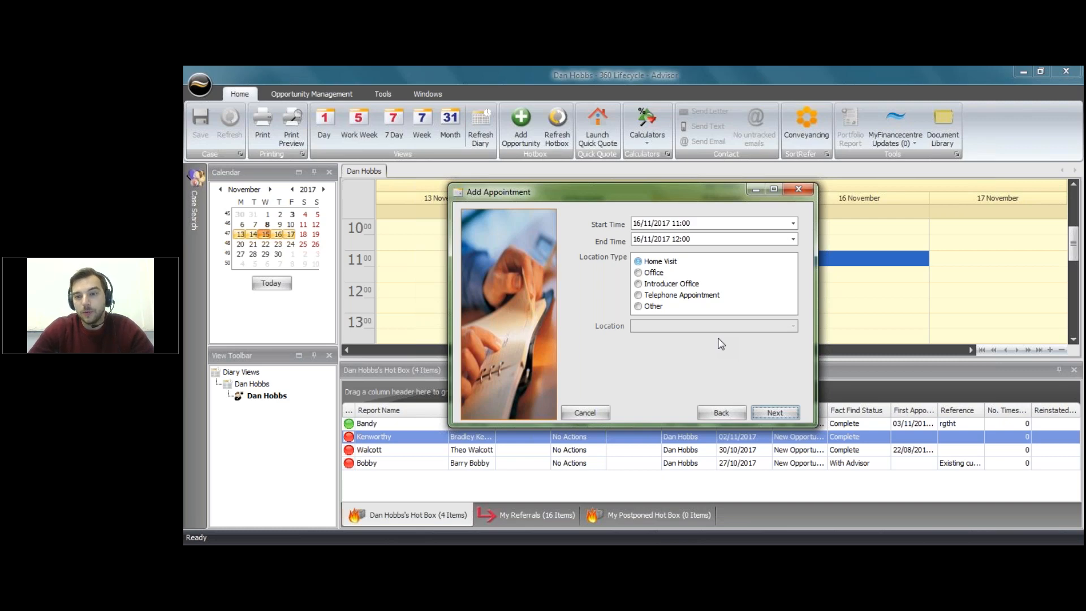
Step: Make the appointment a Home Visit from 11:00 to 12:00 on 16/11/2017
click(670, 262)
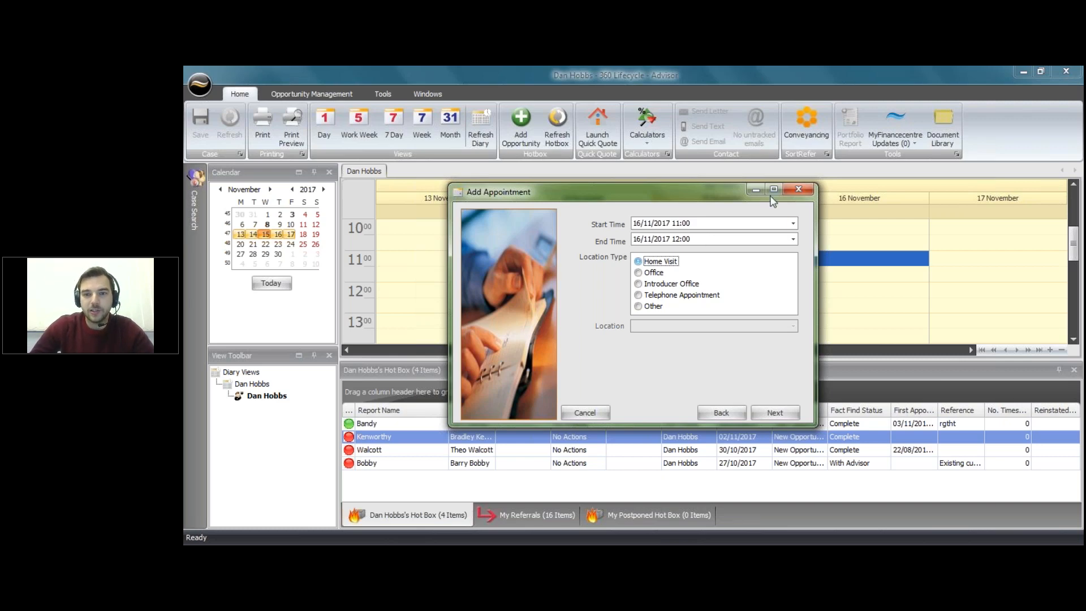
click(794, 240)
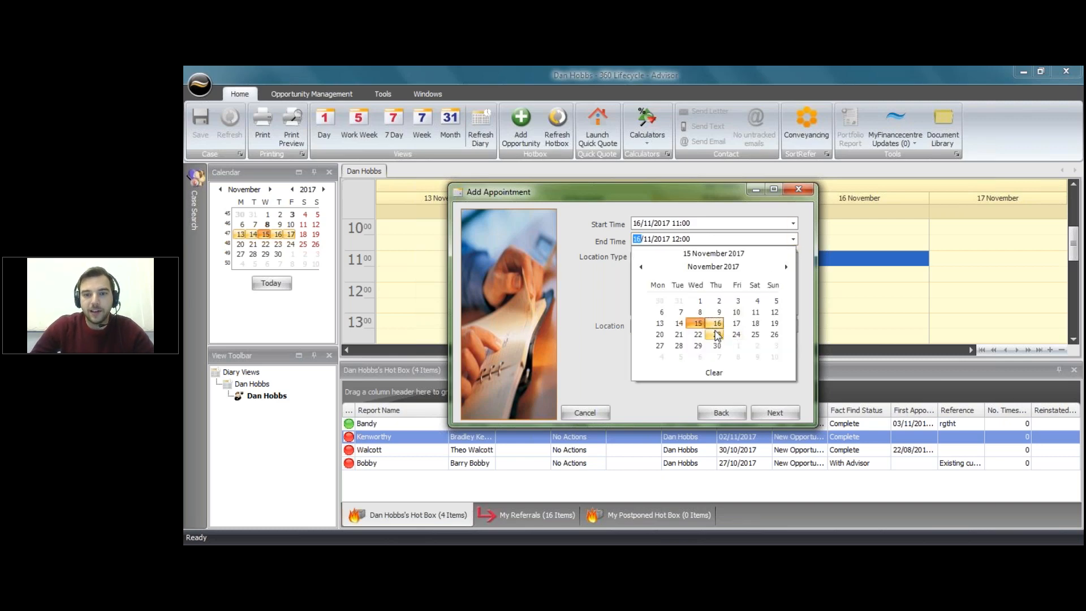
click(560, 309)
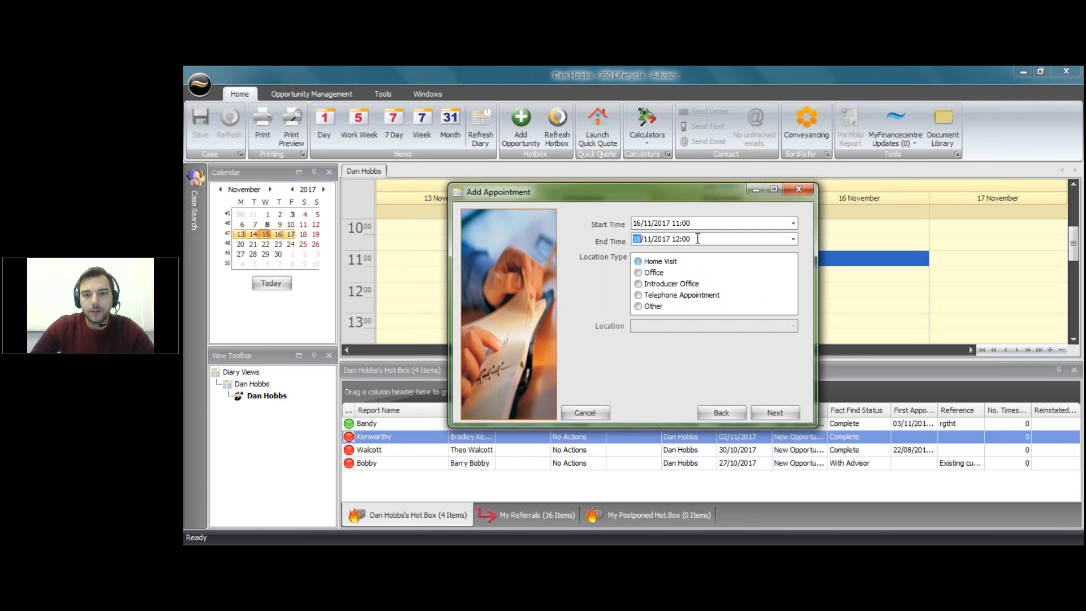
click(735, 220)
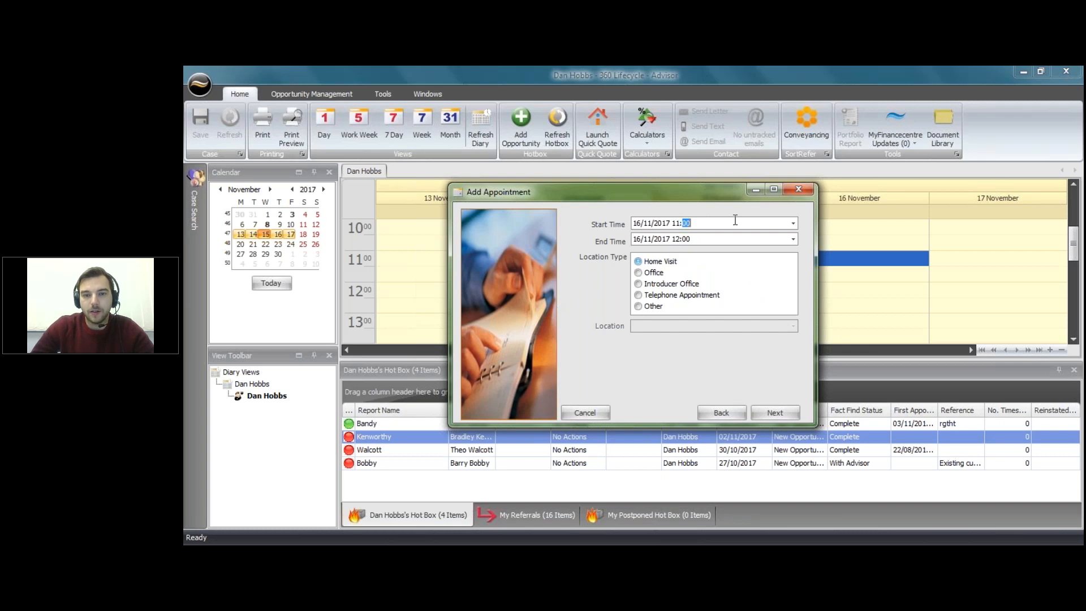
click(696, 224)
drag(696, 225, 679, 227)
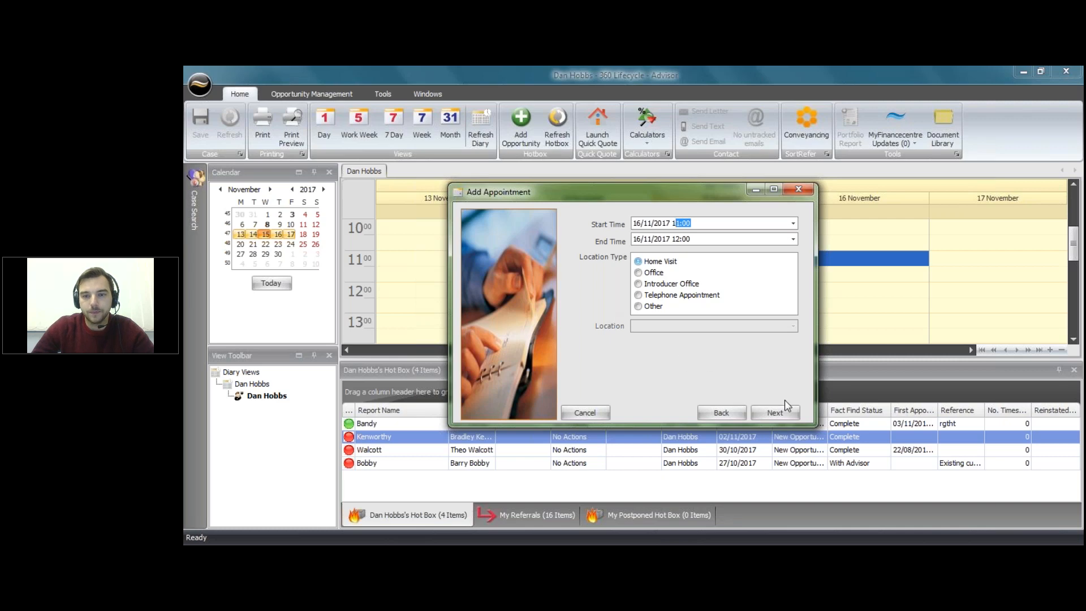
click(779, 414)
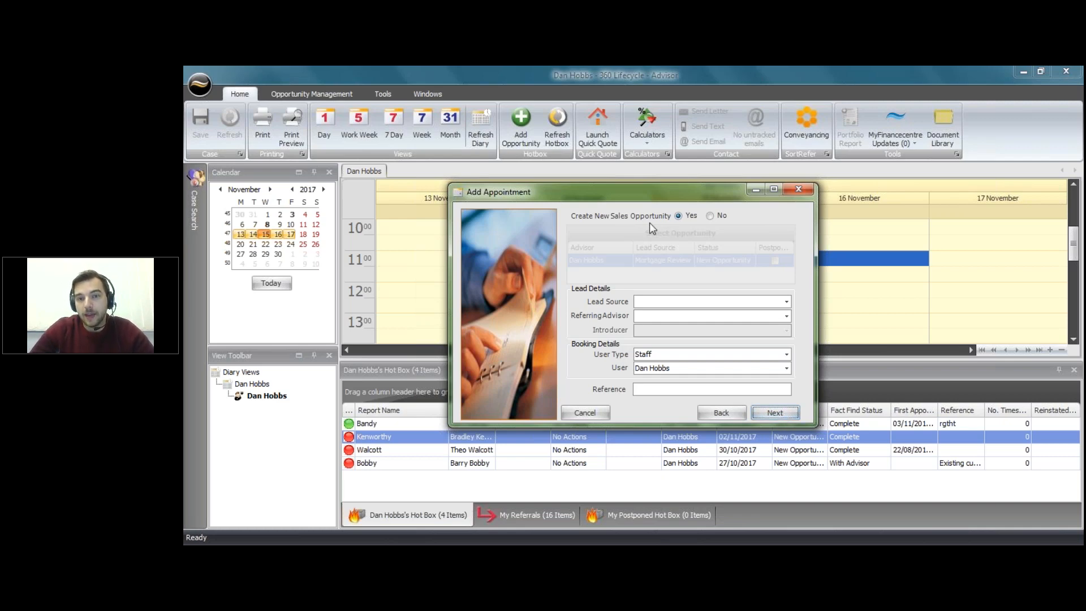
Step: Link the appointment to the existing Mortgage Review opportunity instead of creating a new one
click(686, 306)
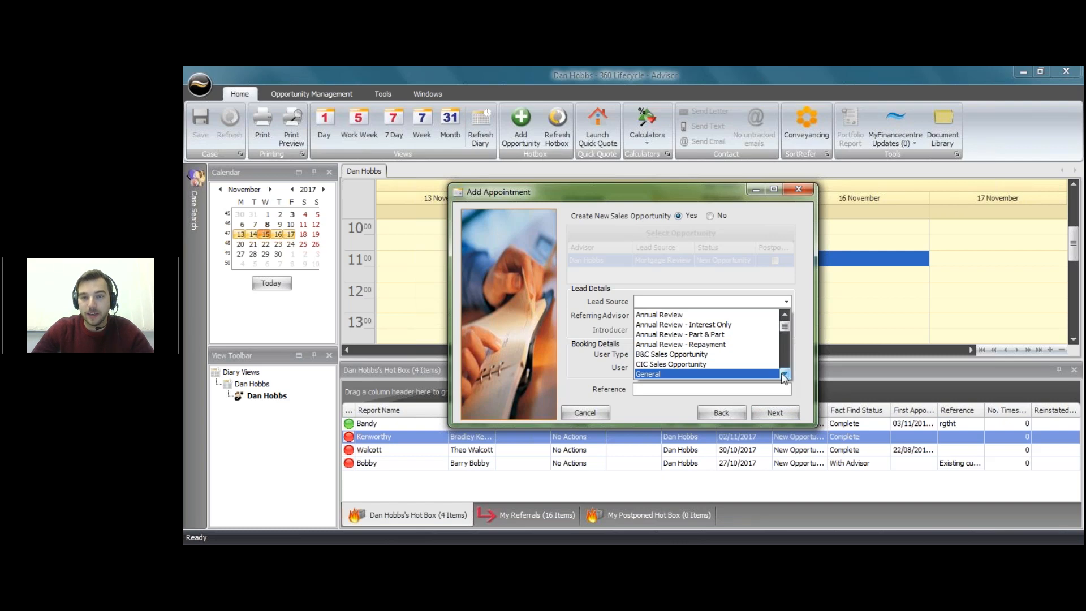
click(803, 347)
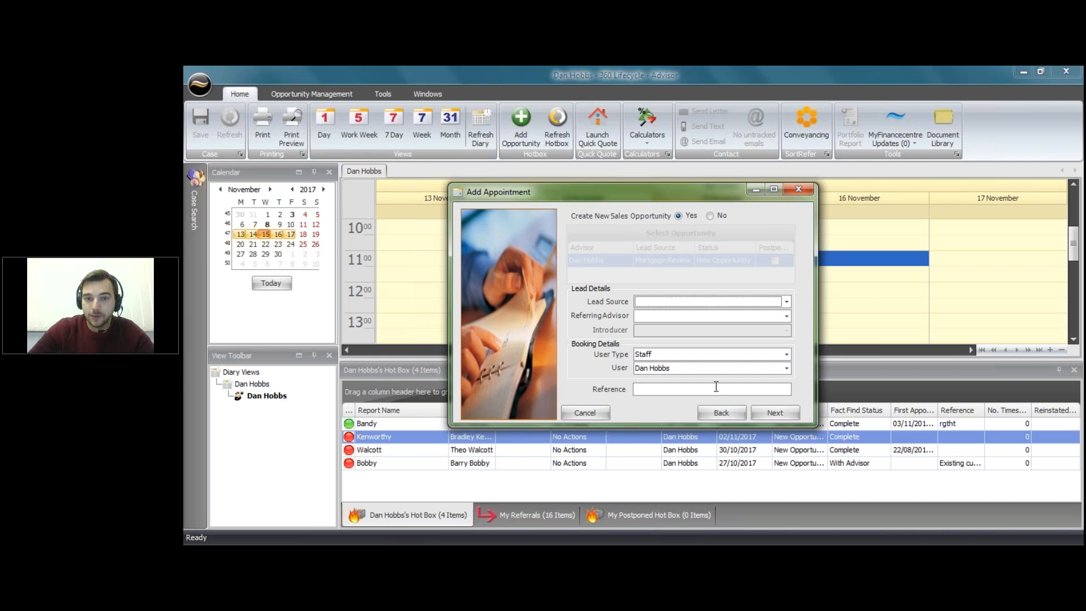
click(710, 215)
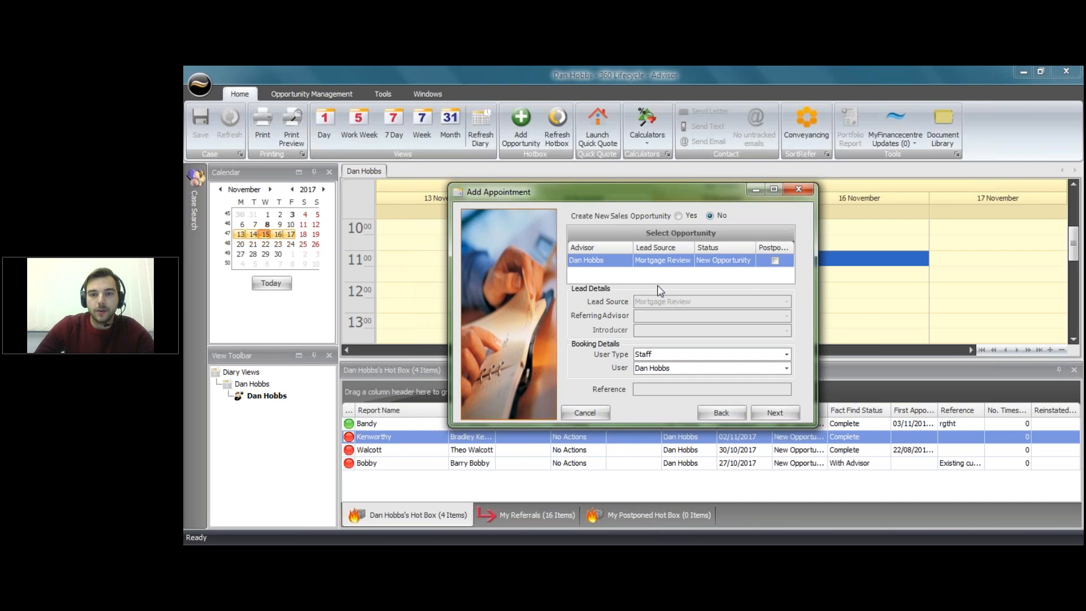
click(661, 264)
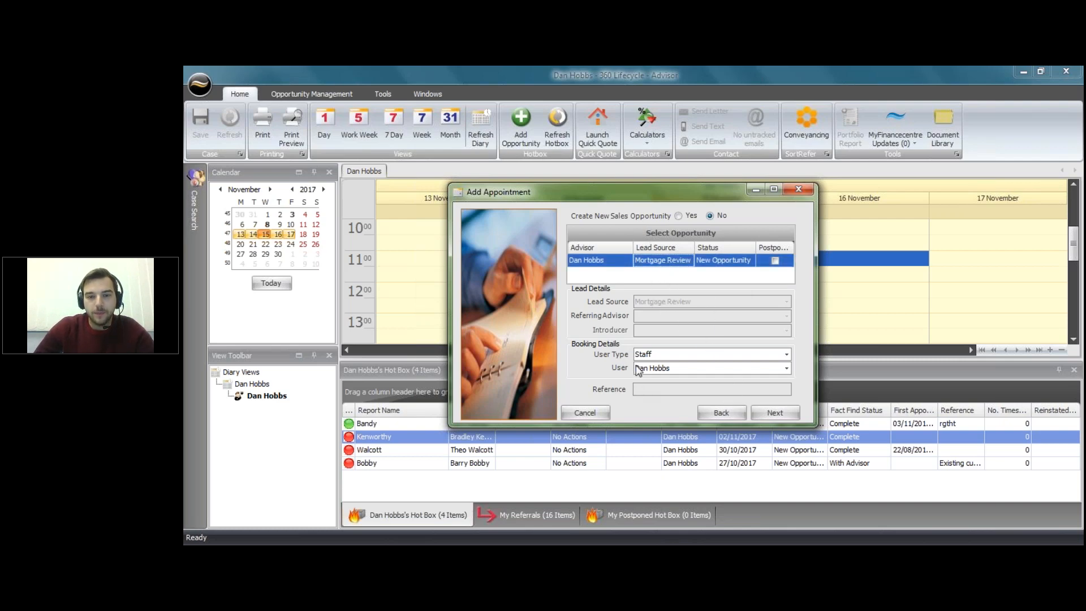
click(767, 415)
Step: Enter the appointment note 'Client phoned regarding meeting face to face'
click(586, 229)
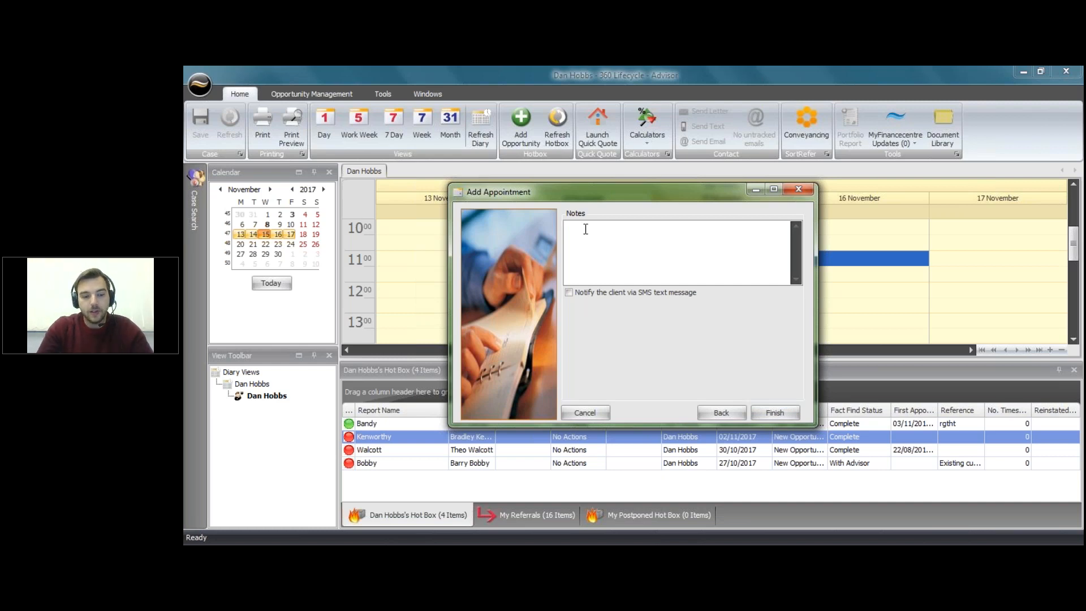
text(Client )
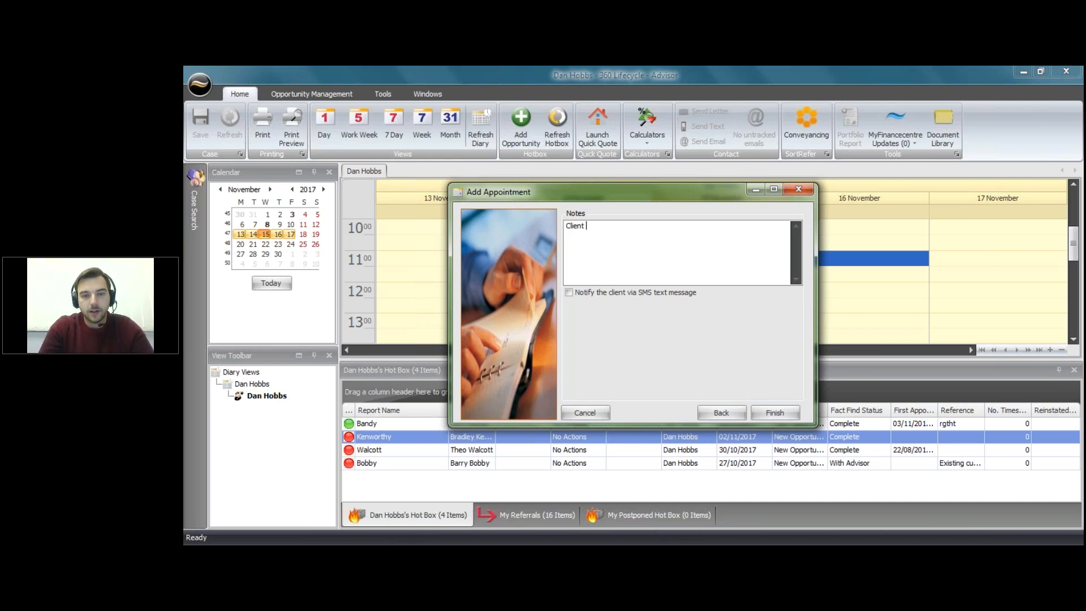
text(phoned regarding meeting fa)
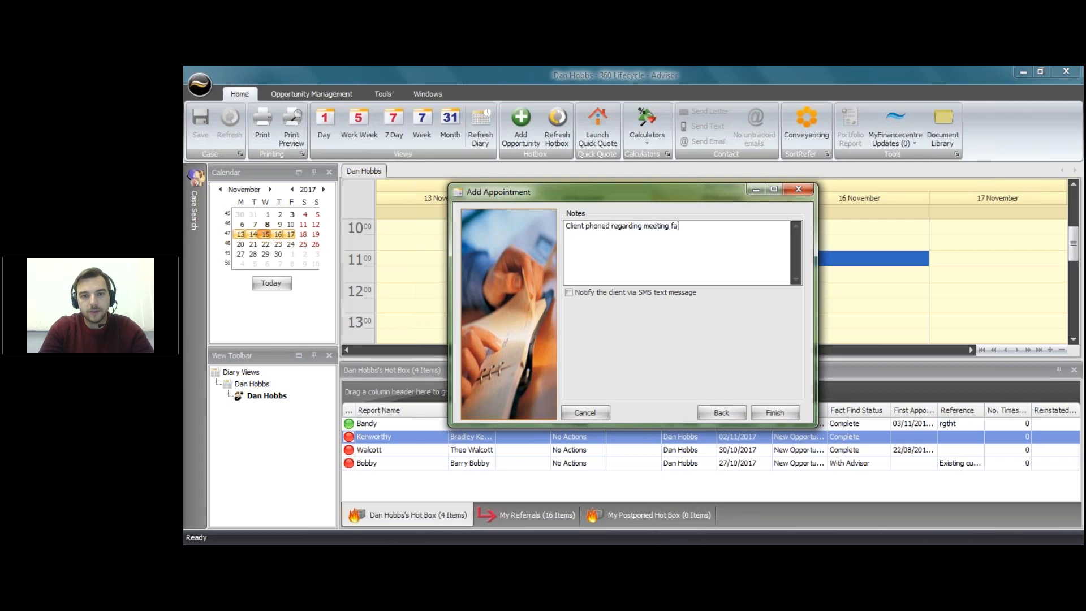
text(ce to face)
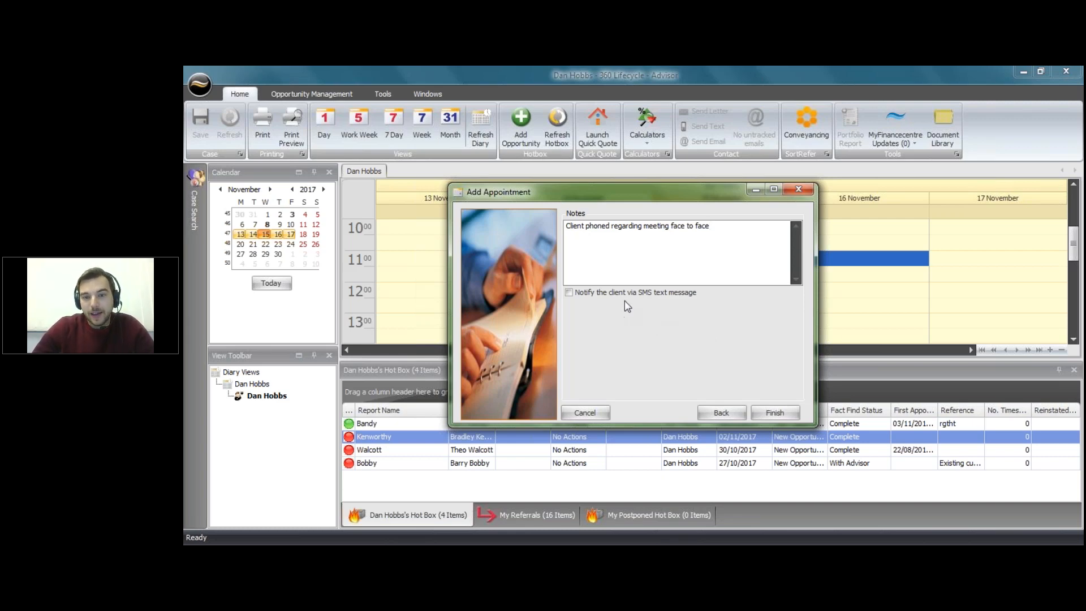
Step: Enable SMS notification and review the prefilled text confirming 11:00 at home on 16/11/2017
click(588, 294)
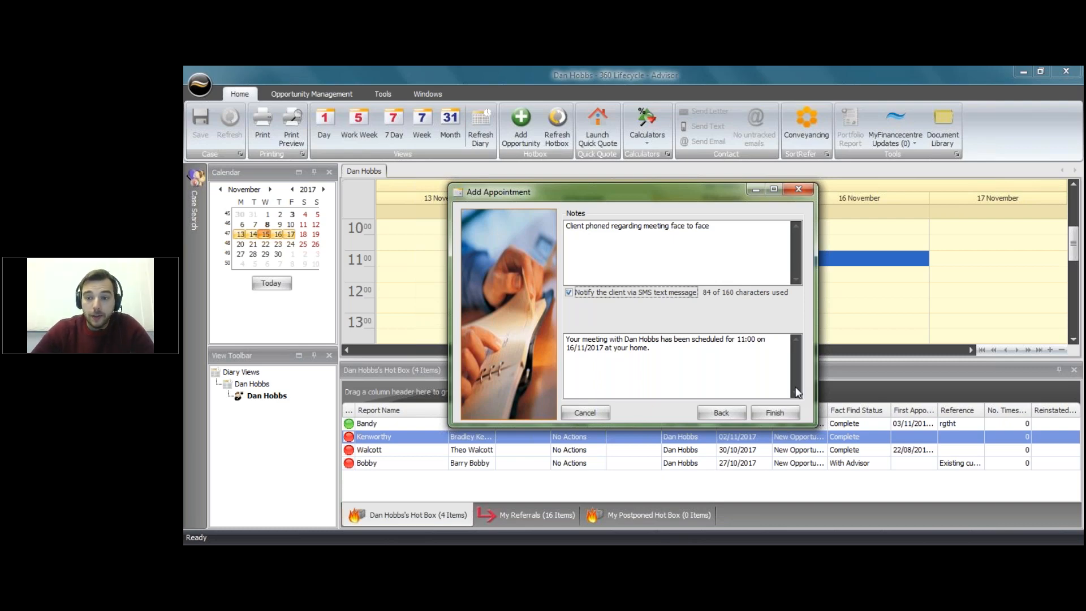
click(669, 353)
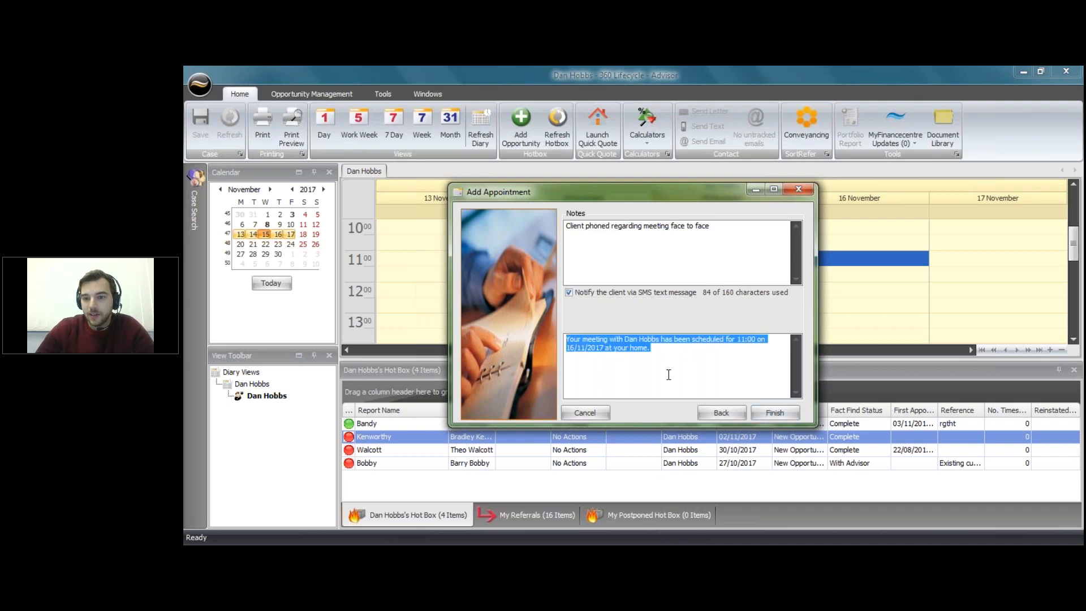
click(675, 339)
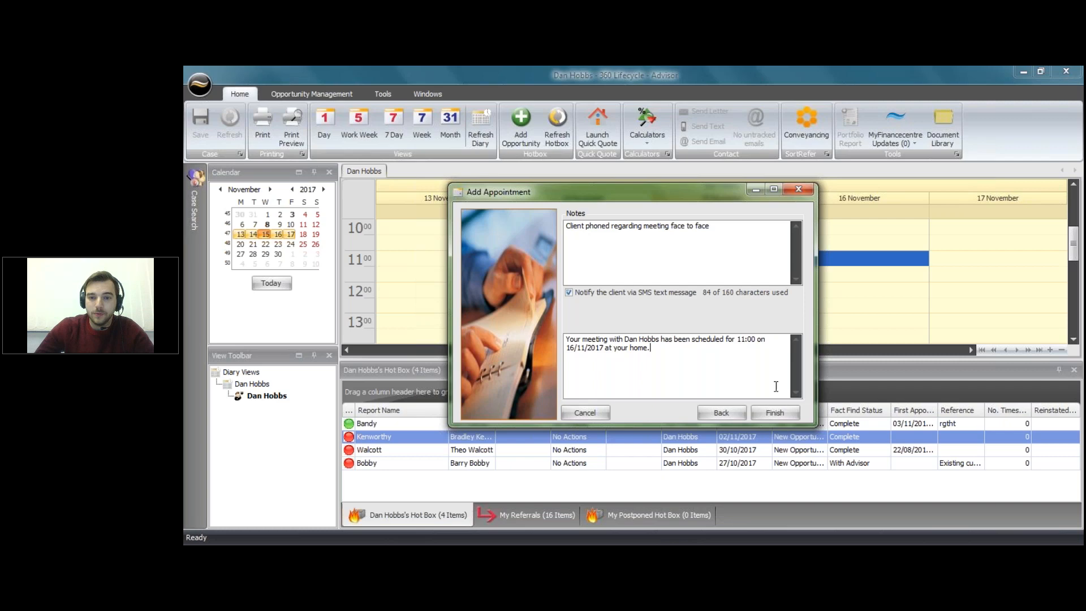
Step: Save the home visit appointment and select the third case in the Hot Box
click(775, 418)
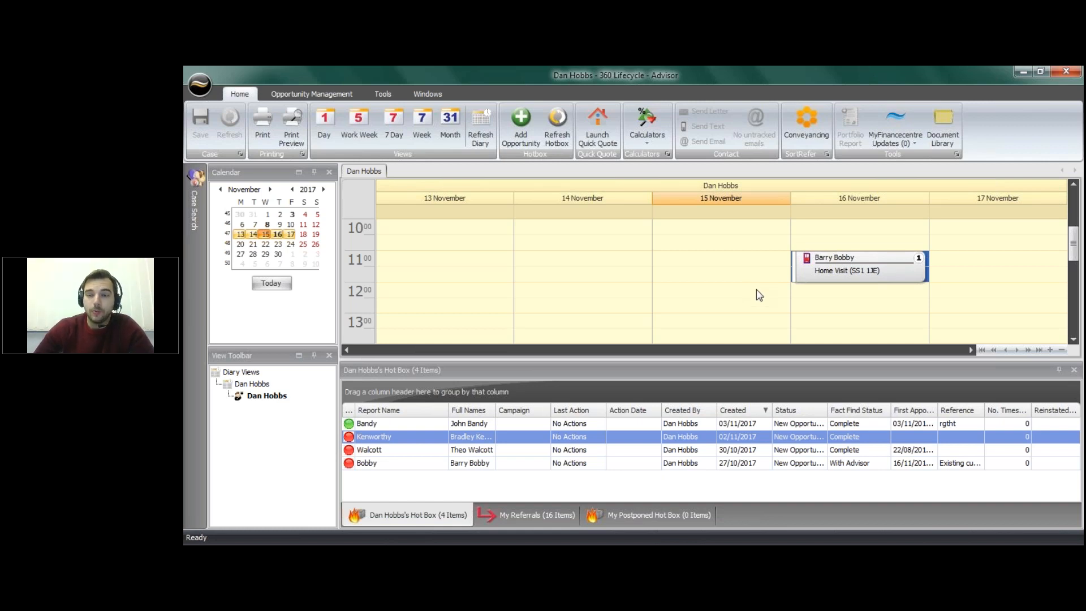
scroll(510, 331, down, 1)
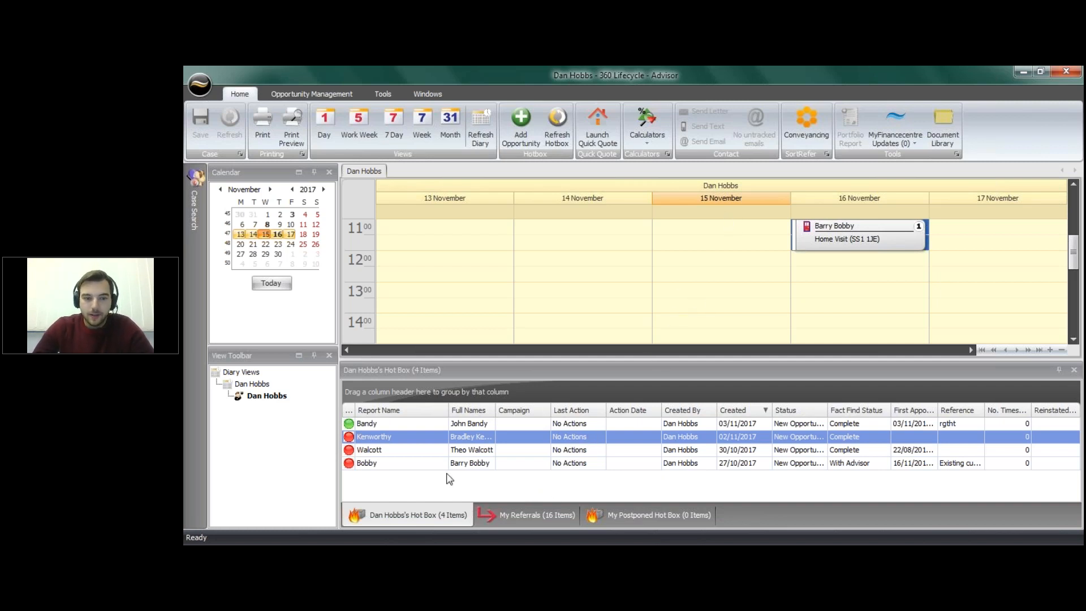
click(420, 452)
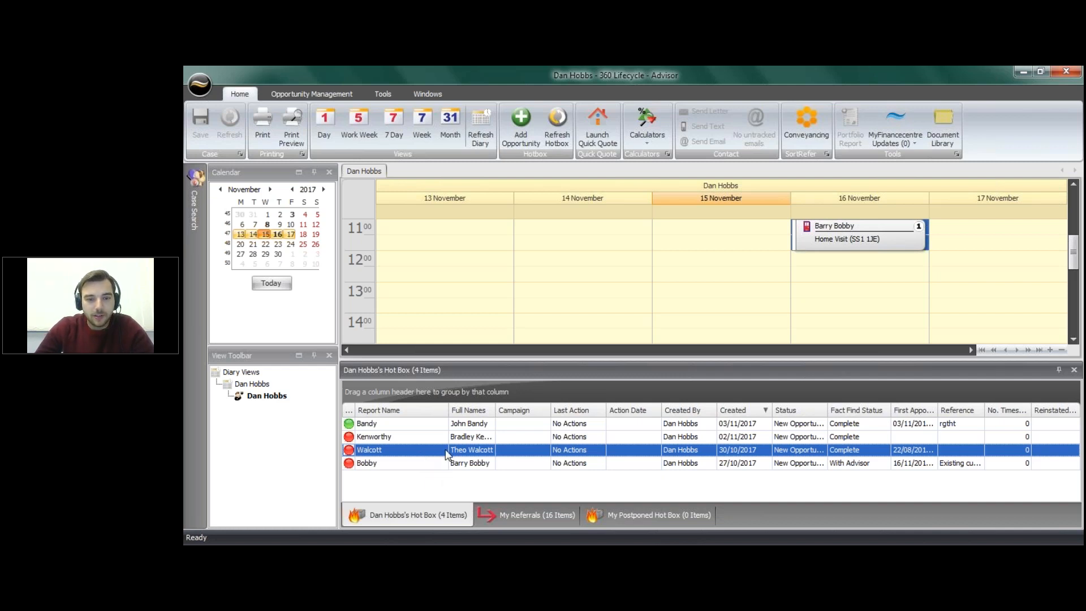
Step: Book the third Hot Box case as an Office appointment at Head Office, 15 November 13:00
drag(447, 454, 668, 298)
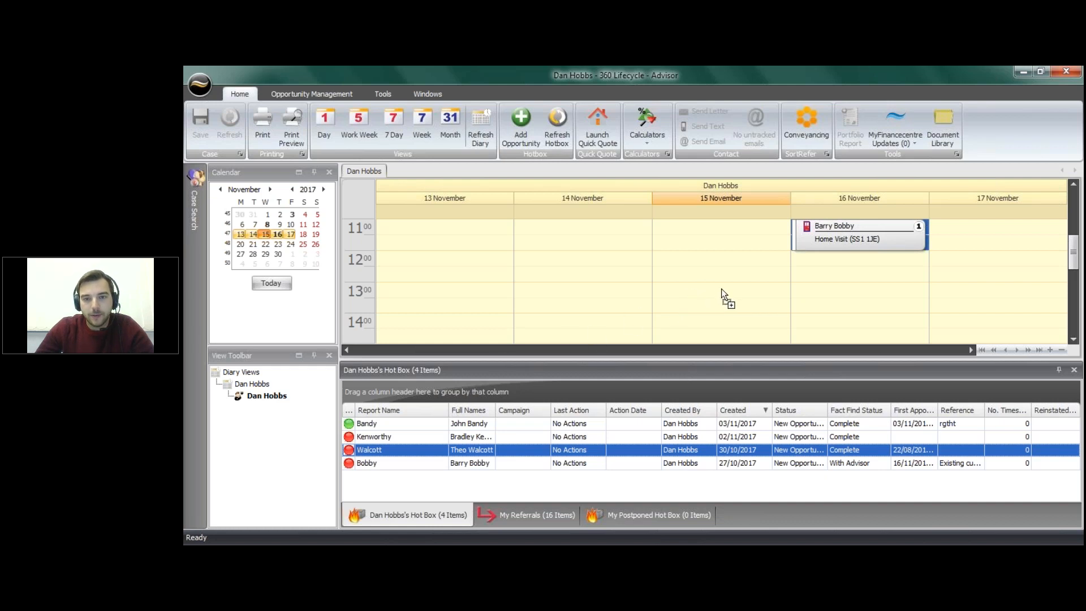
drag(721, 289, 721, 290)
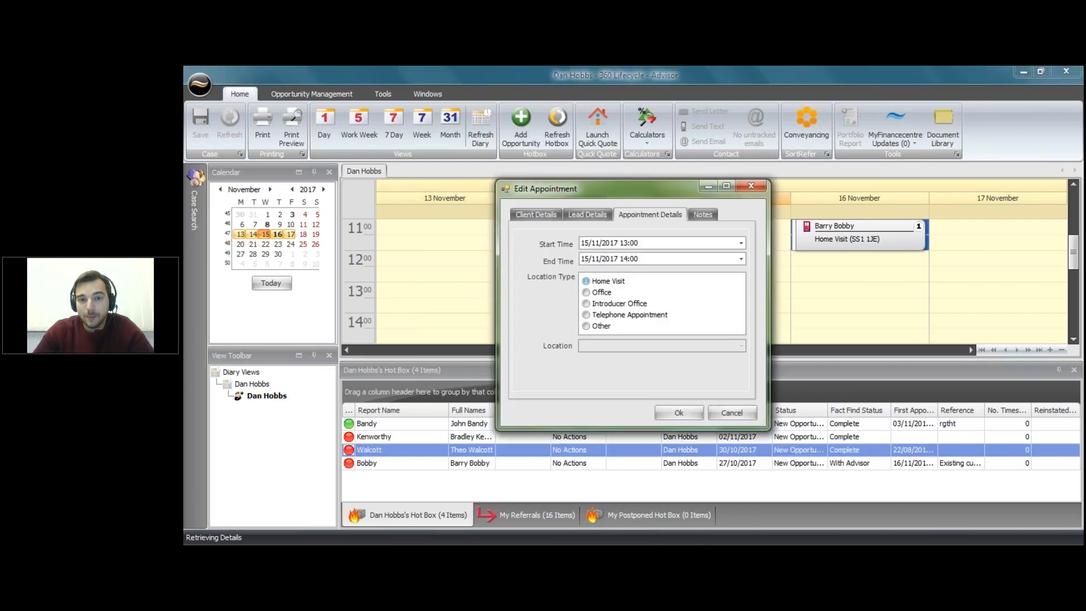
click(601, 292)
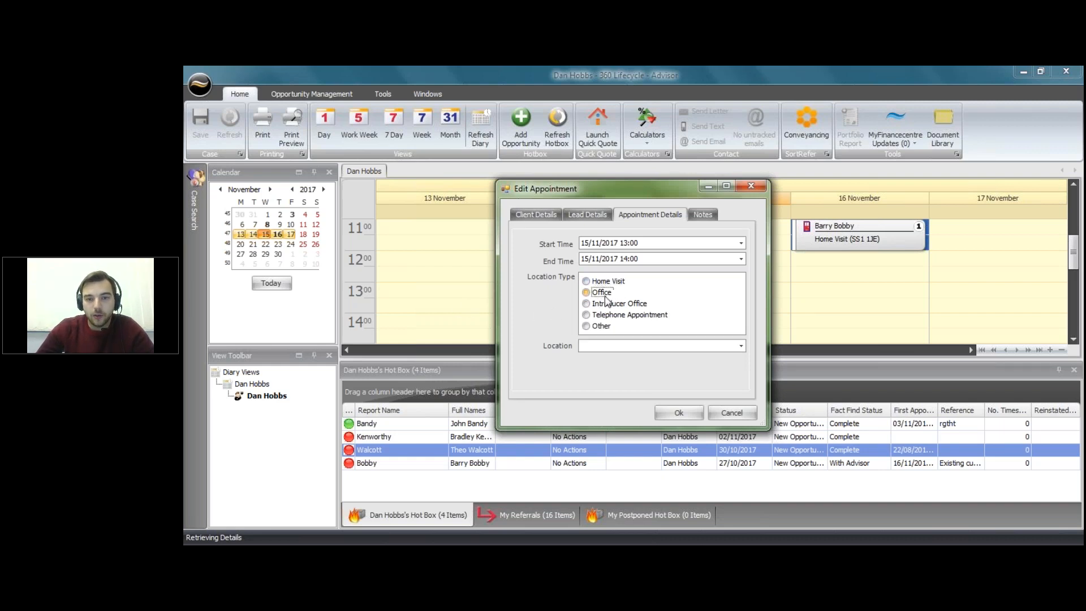
click(739, 346)
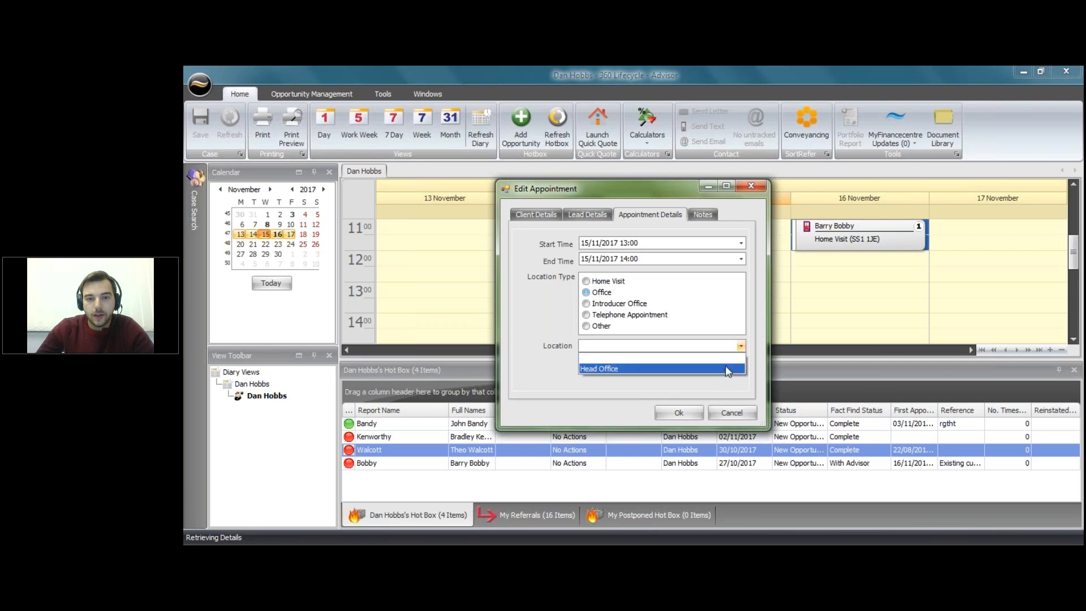
click(727, 369)
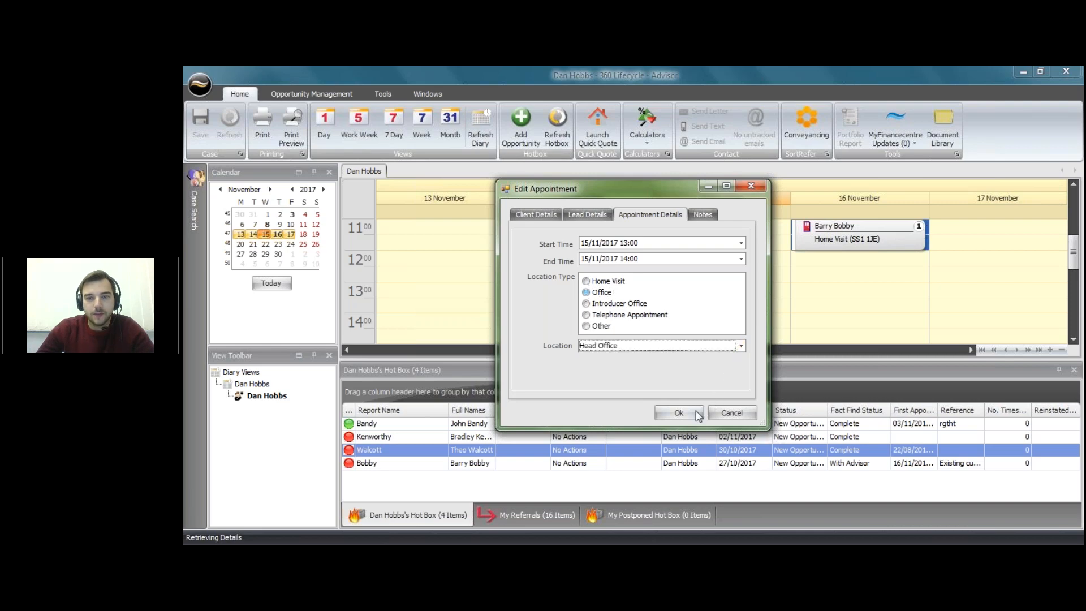
click(694, 417)
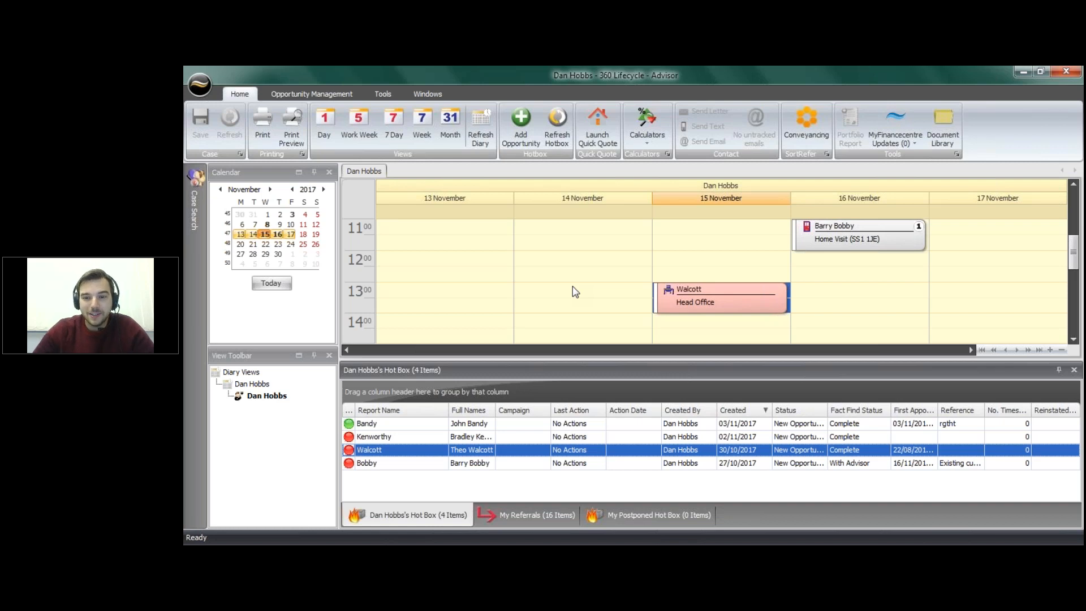
Step: Send the client a reminder SMS for the 13:00 Head Office meeting on 15/11/2017
right_click(687, 290)
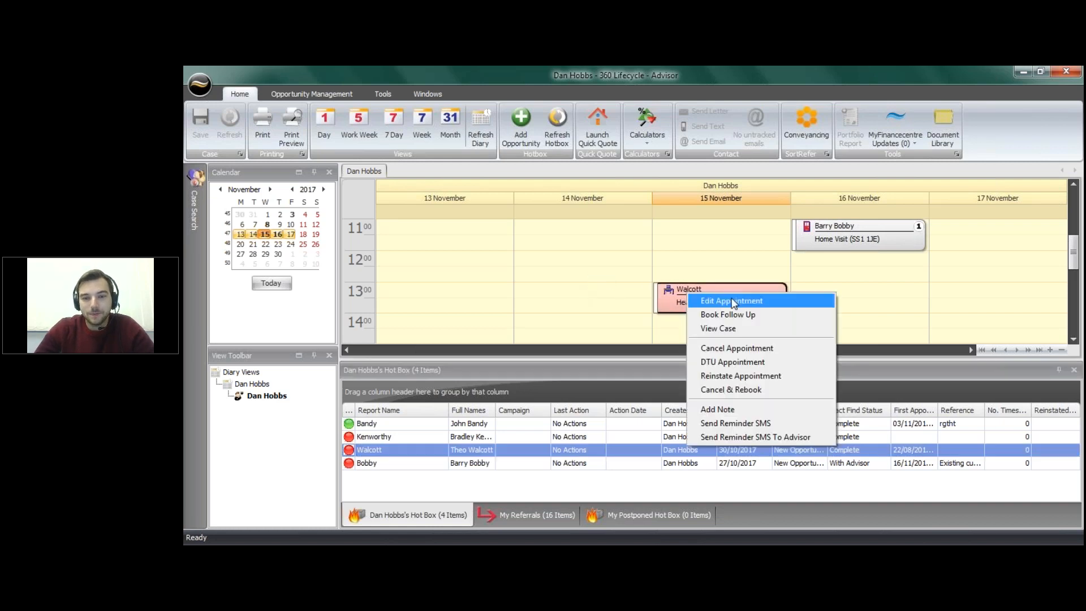
click(783, 425)
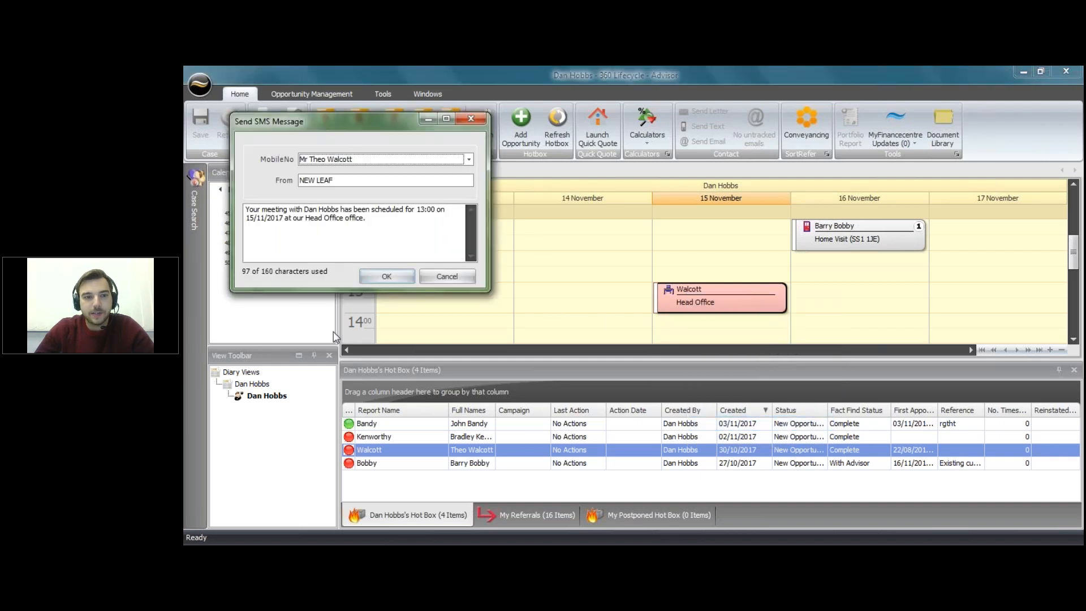
click(394, 280)
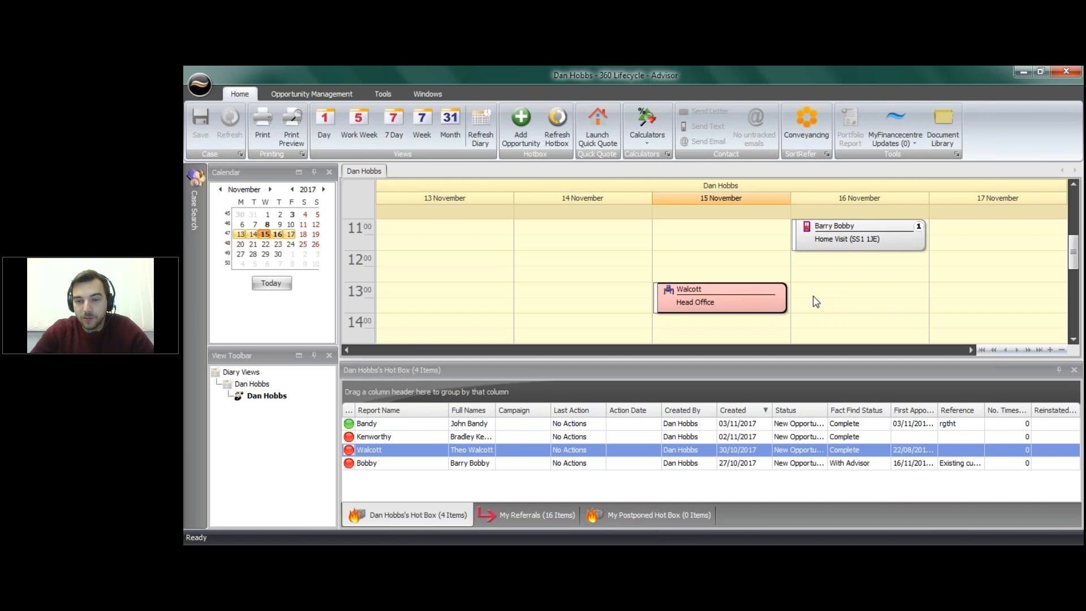
right_click(832, 246)
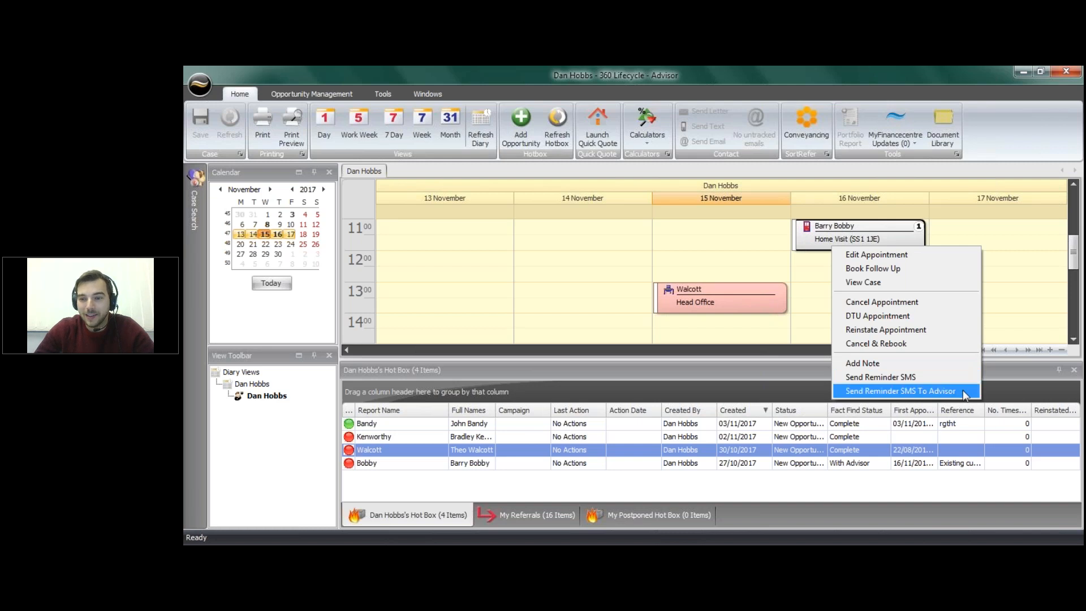
click(916, 238)
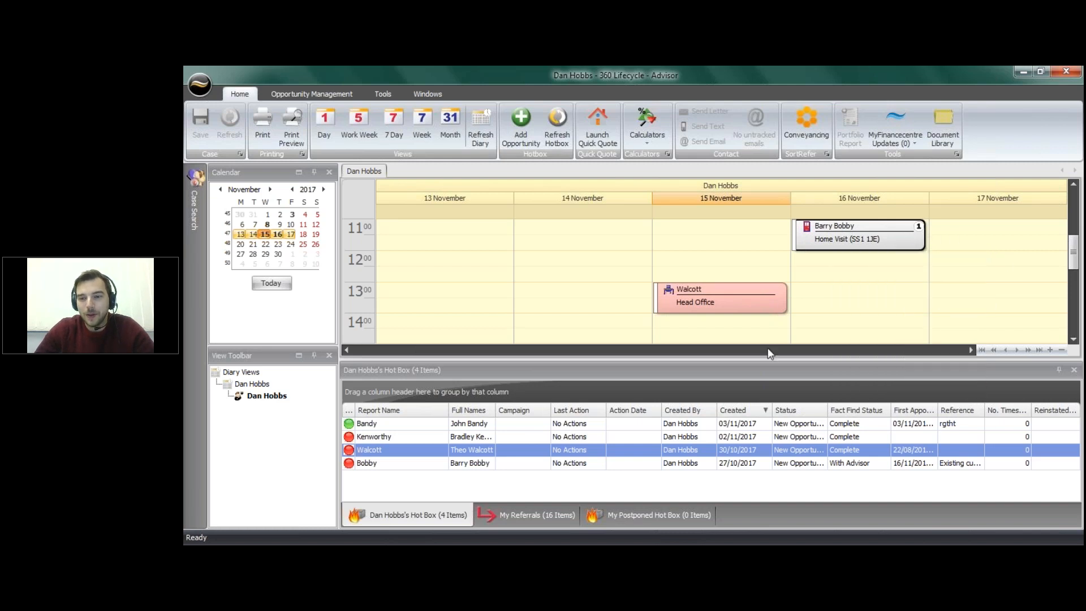